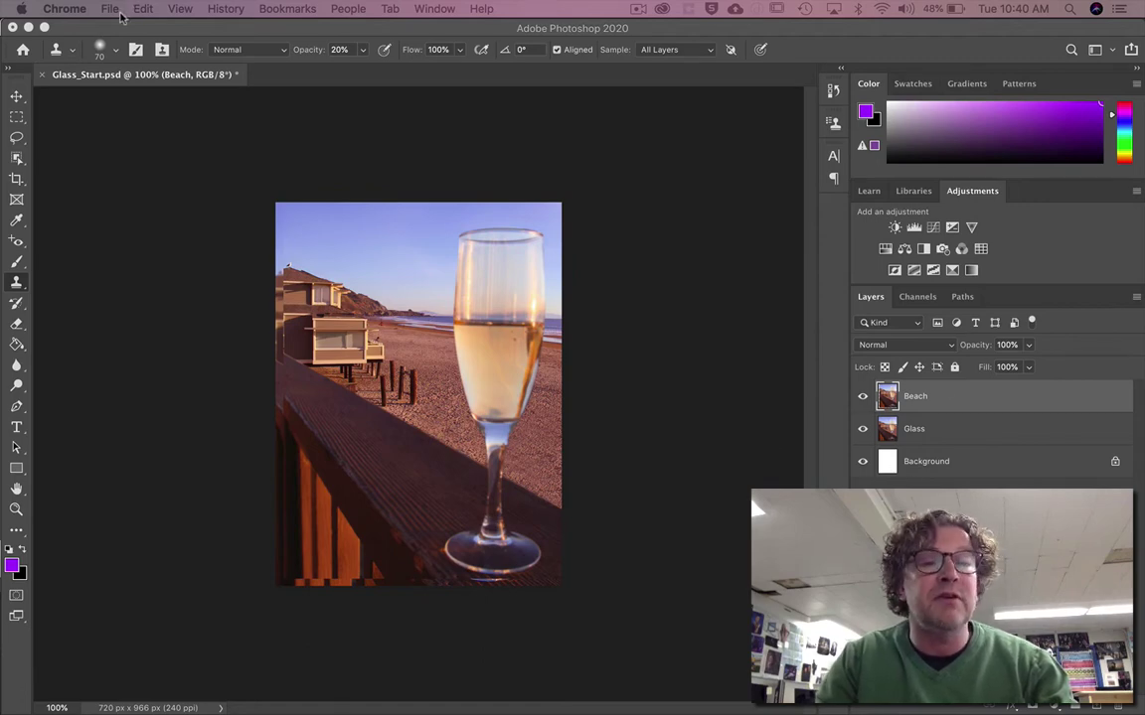
{"action": "left_click", "coordinate": [130, 122]}
{"action": "left_click", "coordinate": [117, 9]}
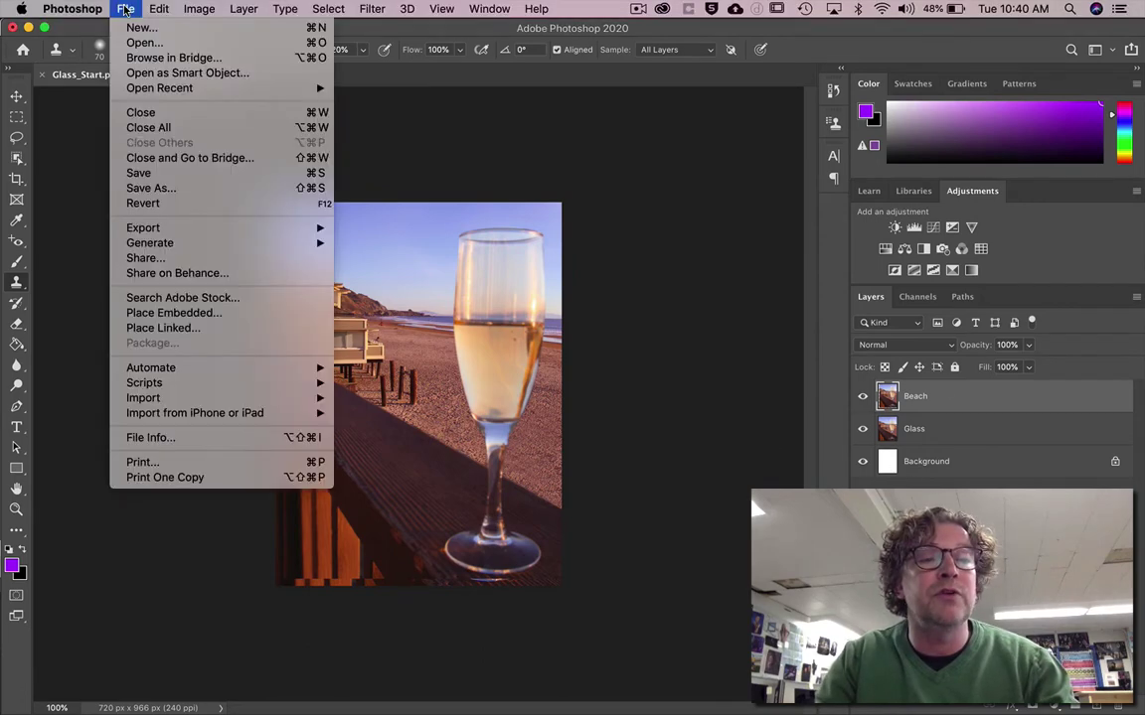
{"action": "left_click", "coordinate": [152, 188]}
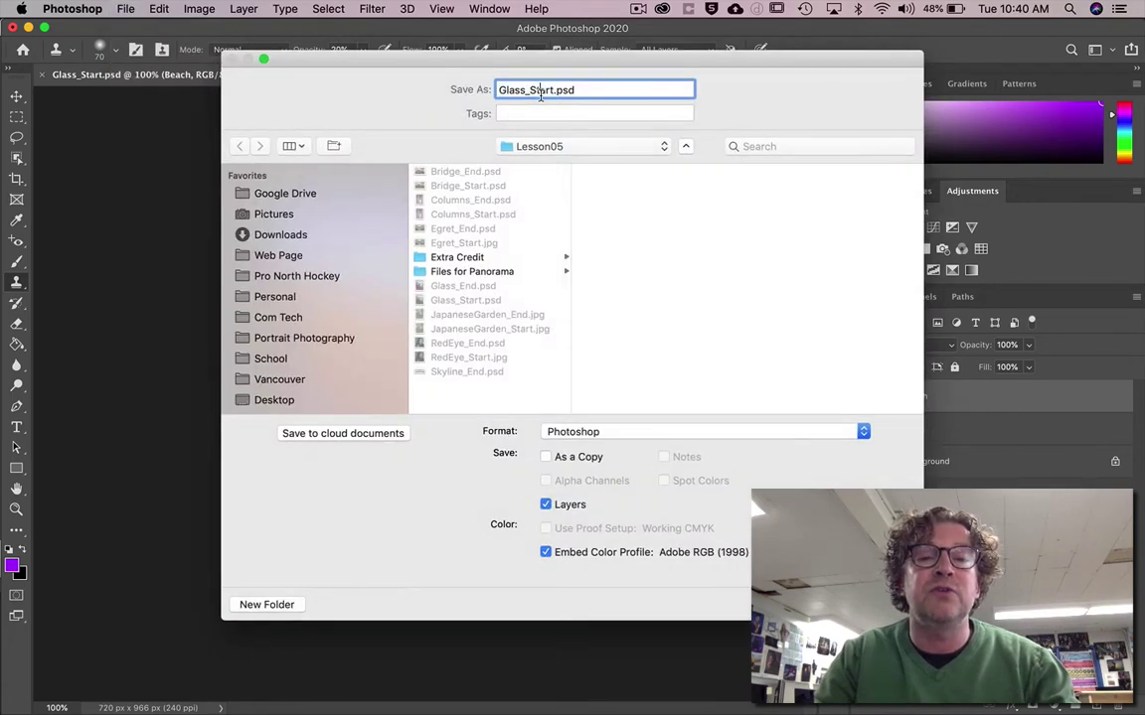
{"action": "left_click_drag", "start_coordinate": [528, 90], "coordinate": [553, 91]}
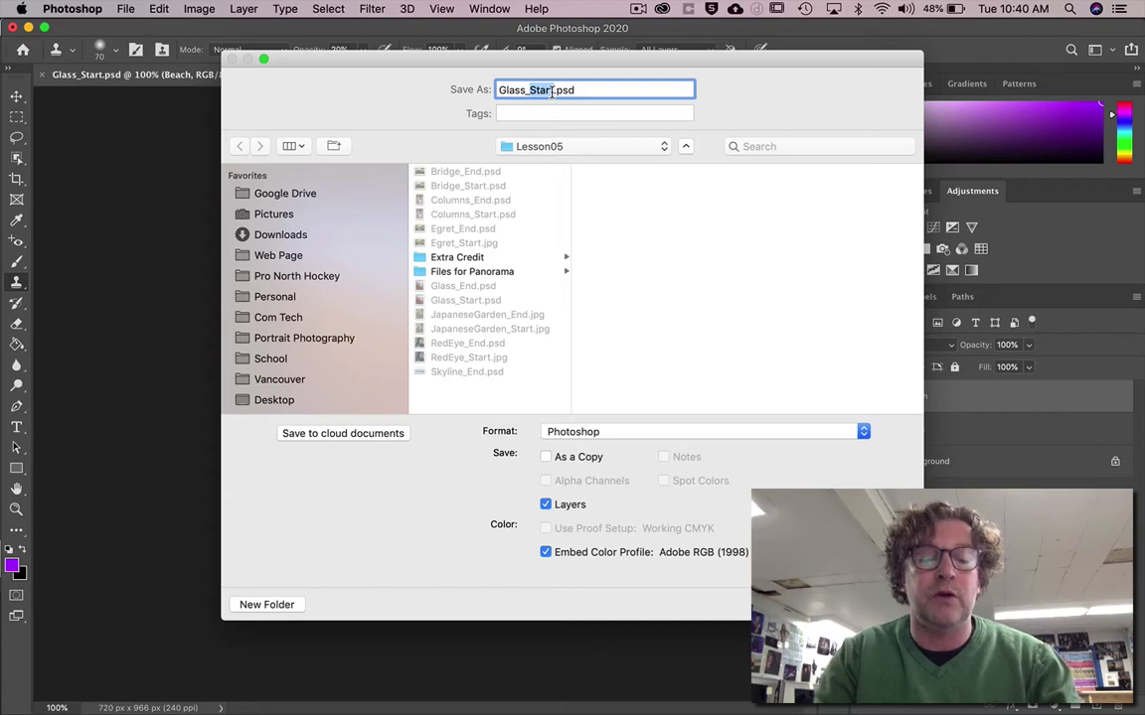
{"action": "type", "text": "WOrking"}
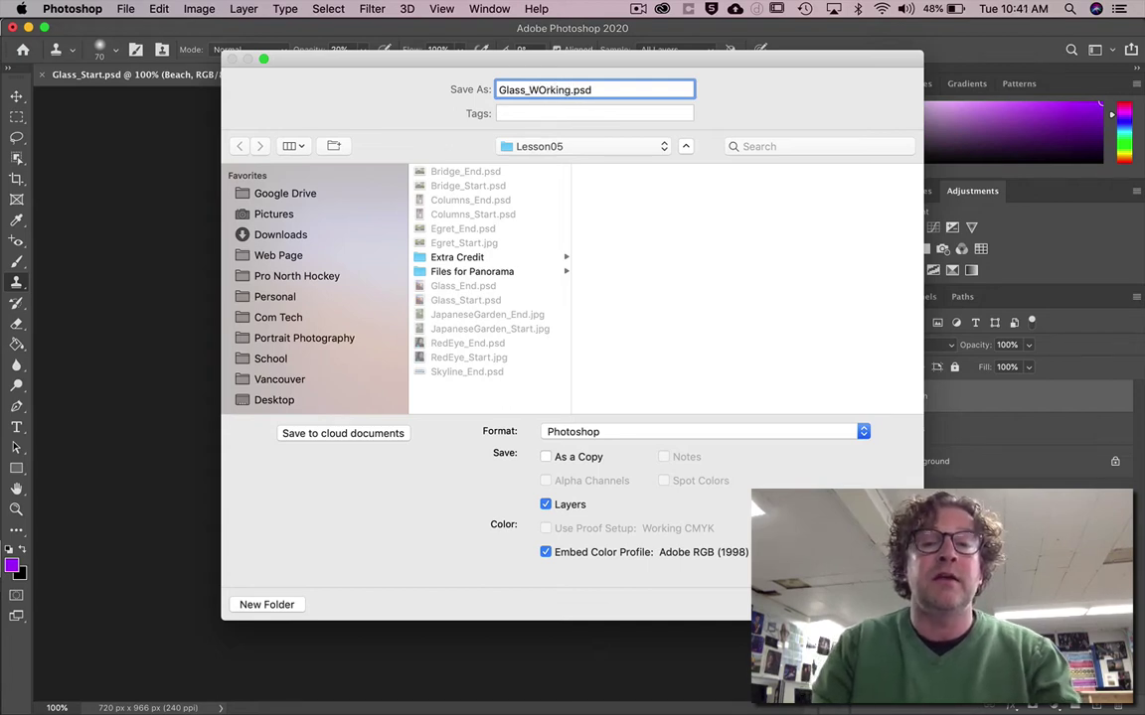
{"action": "key", "text": "Left"}
{"action": "key", "text": "Left"}
{"action": "key", "text": "Left"}
{"action": "key", "text": "Left"}
{"action": "key", "text": "Left"}
{"action": "key", "text": "BackSpace"}
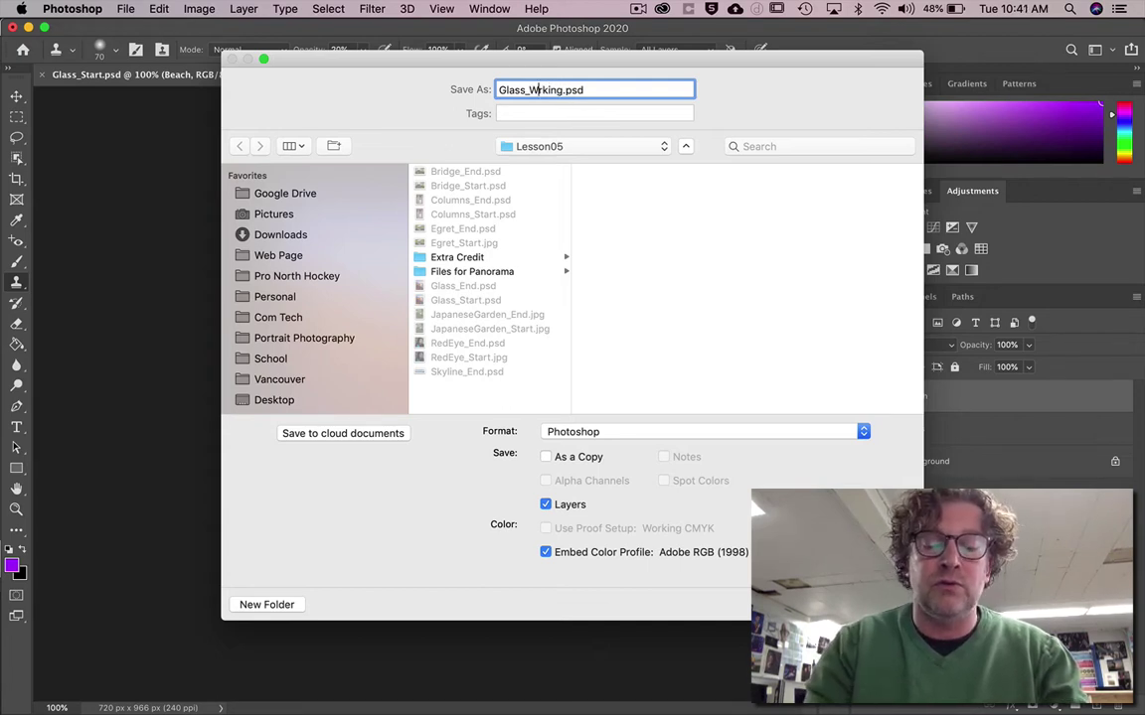
{"action": "type", "text": "o"}
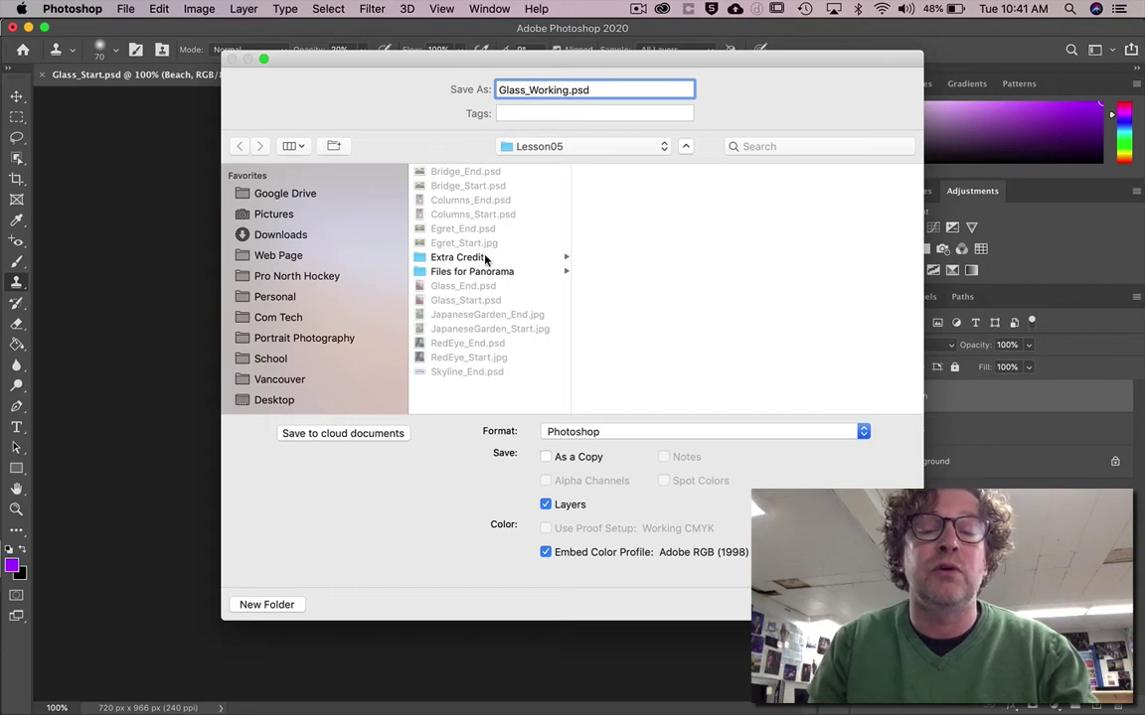
{"action": "scroll", "coordinate": [343, 304], "scroll_direction": "down", "scroll_amount": 3}
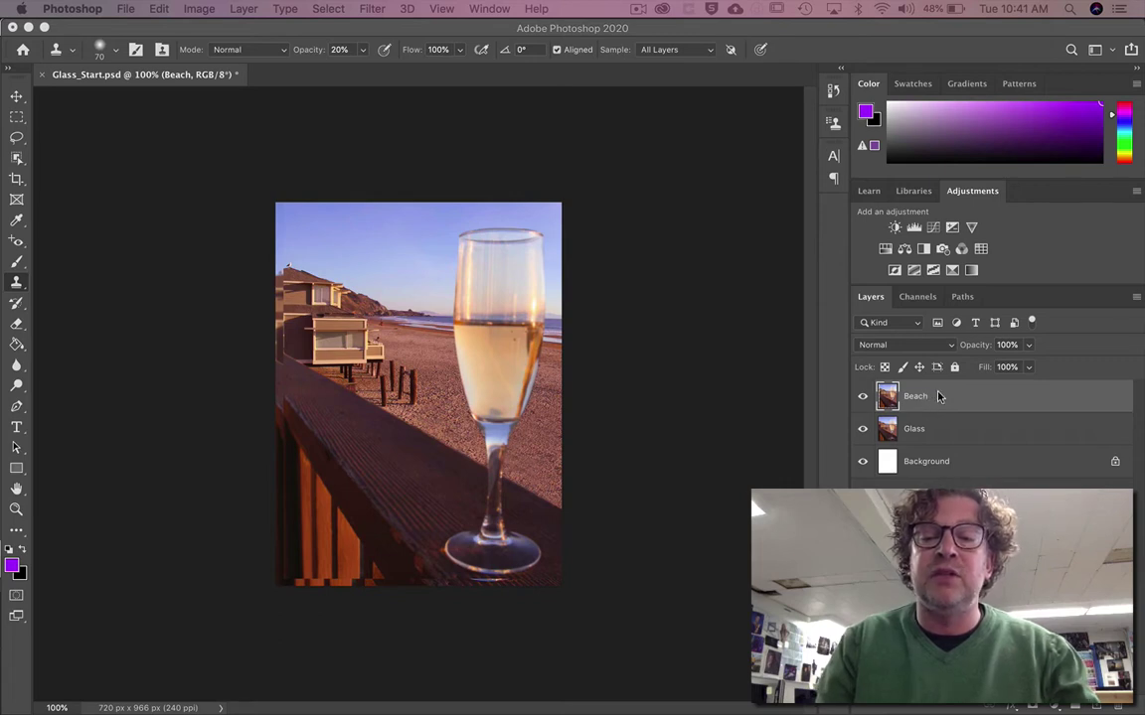
Toggle the Beach layer's visibility repeatedly to compare its focus and framing with the Glass layer
{"action": "left_click", "coordinate": [863, 397]}
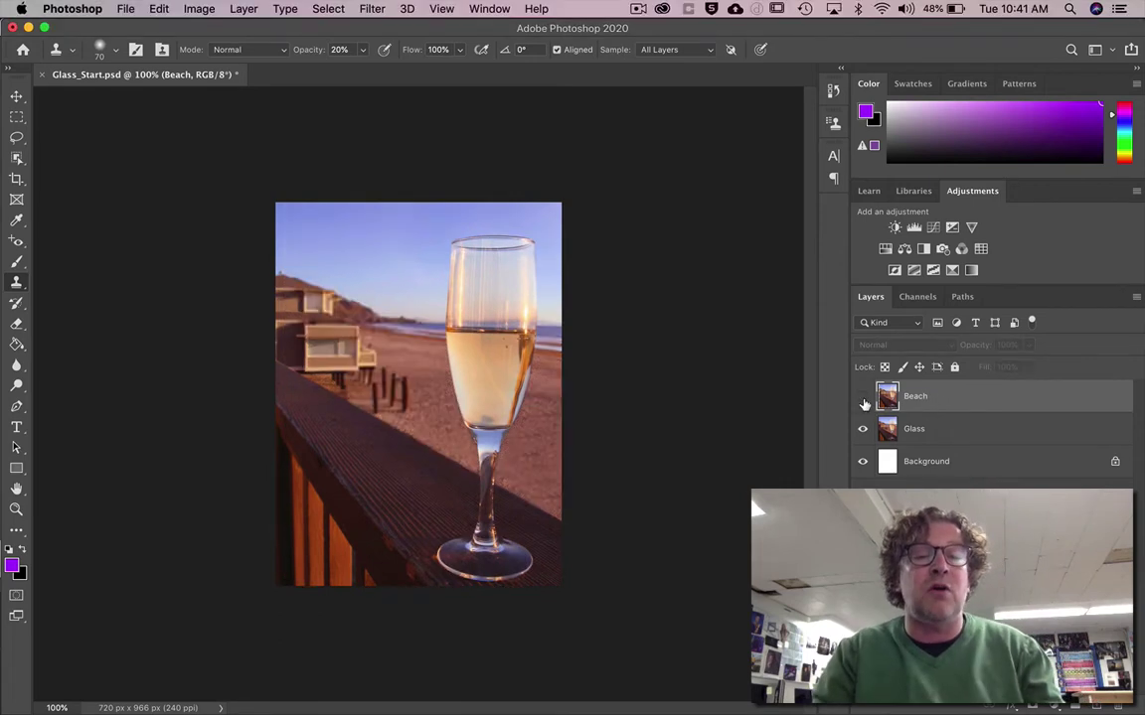
{"action": "left_click", "coordinate": [863, 398]}
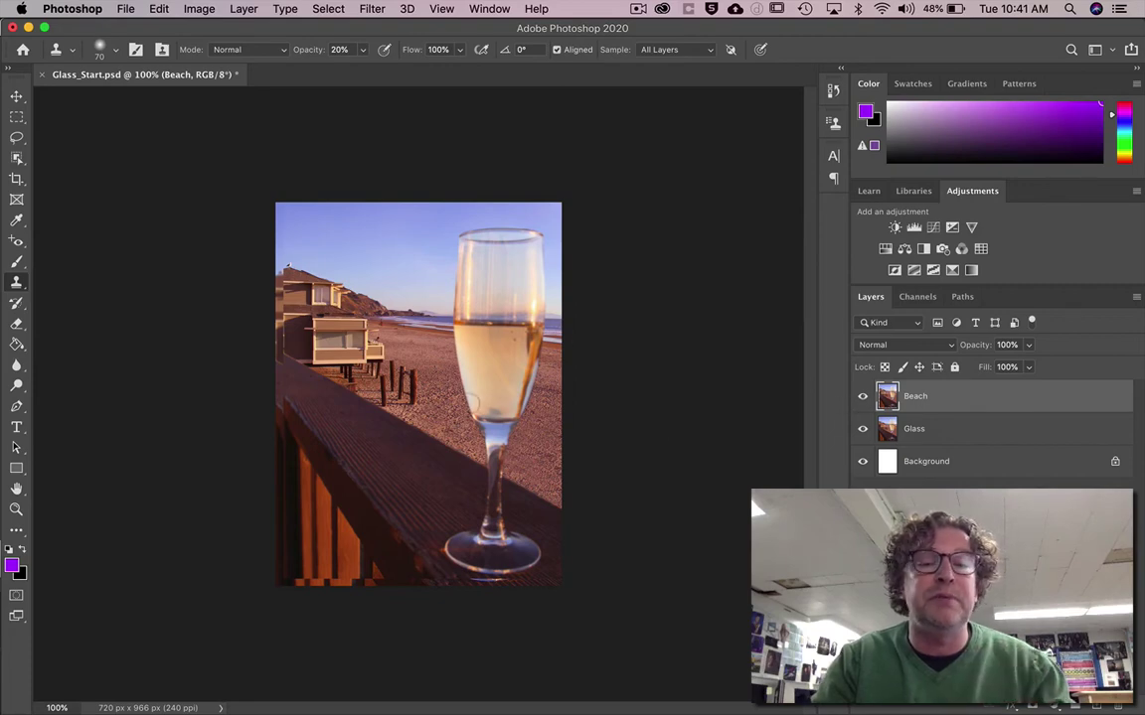
{"action": "left_click", "coordinate": [862, 397]}
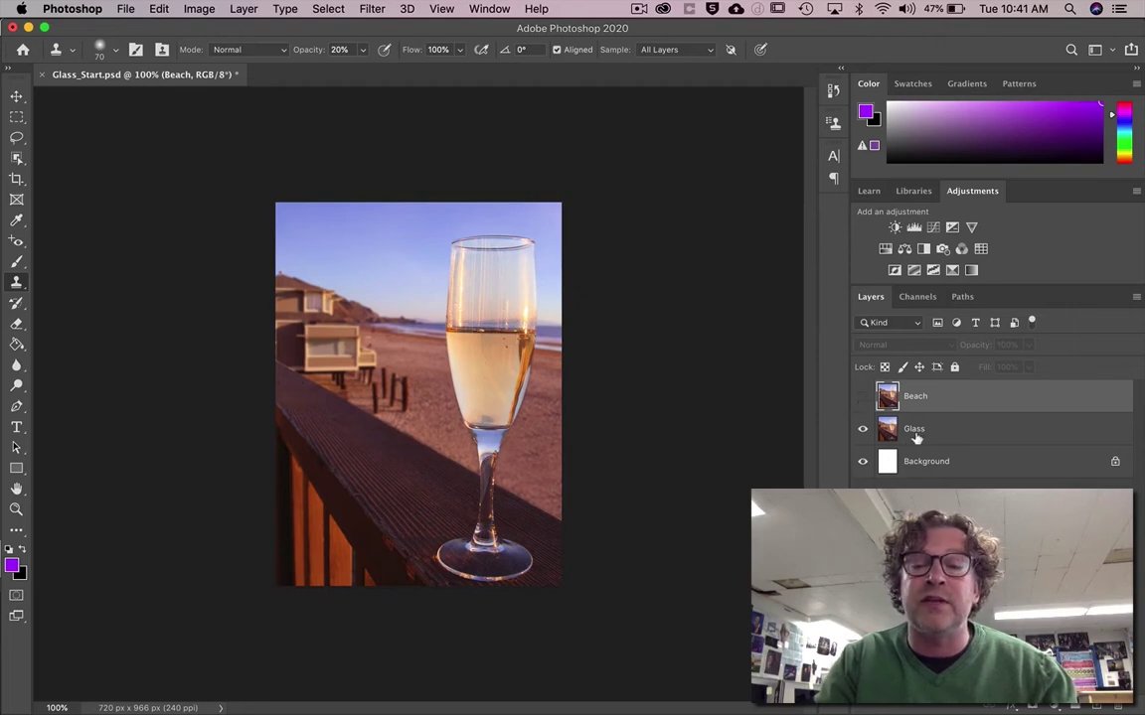
{"action": "left_click", "coordinate": [861, 397]}
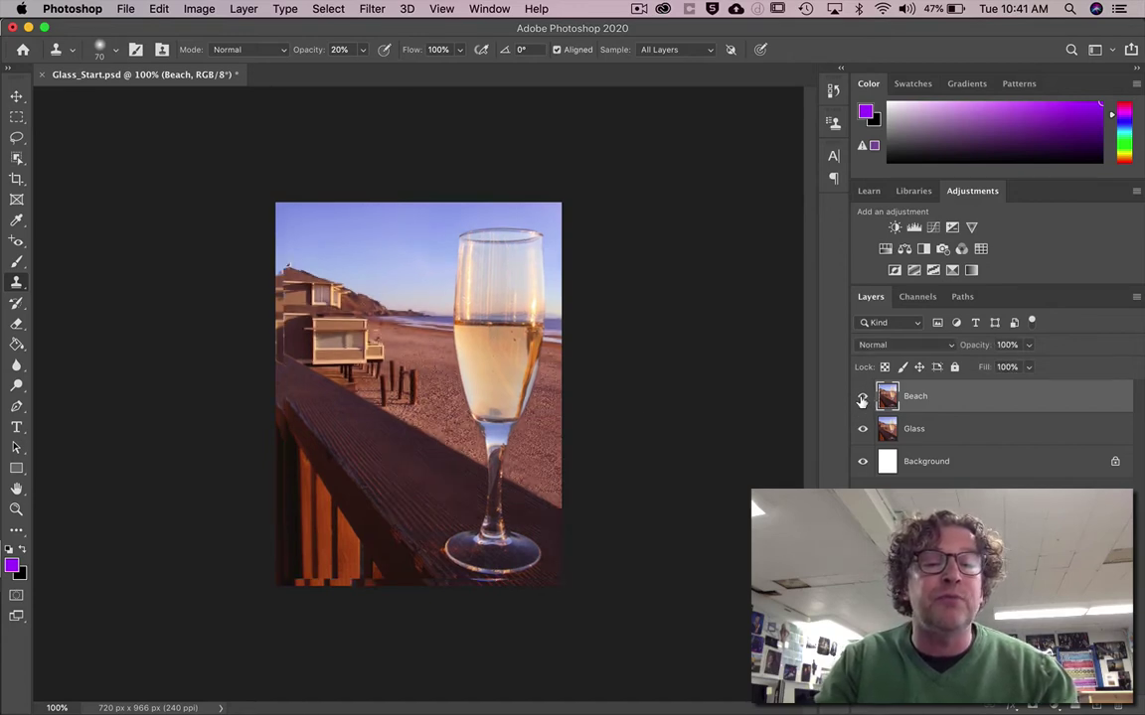
{"action": "left_click", "coordinate": [862, 398]}
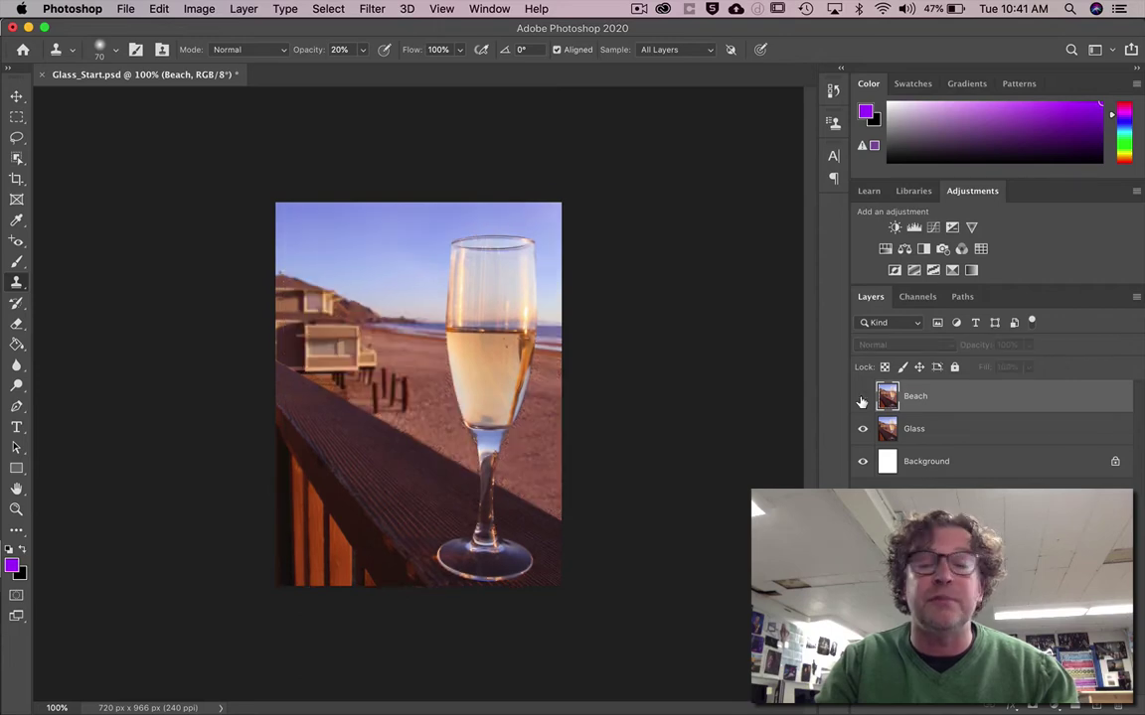
{"action": "left_click", "coordinate": [861, 398]}
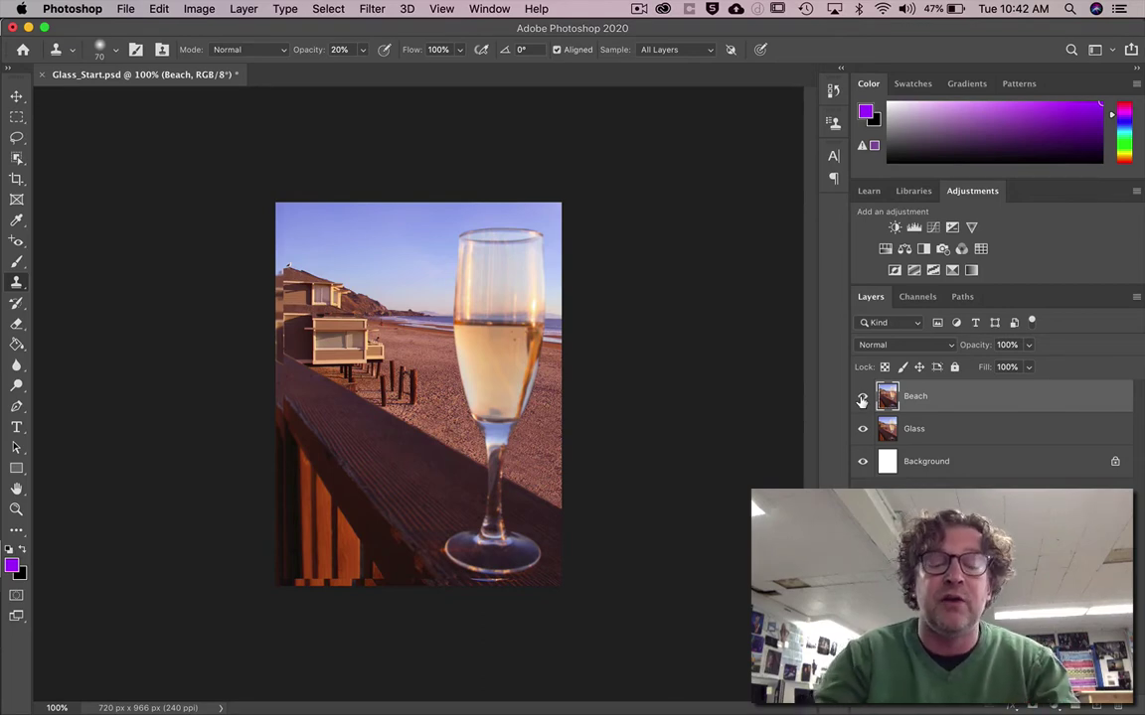
{"action": "scroll", "coordinate": [418, 392], "scroll_direction": "up", "scroll_amount": 3}
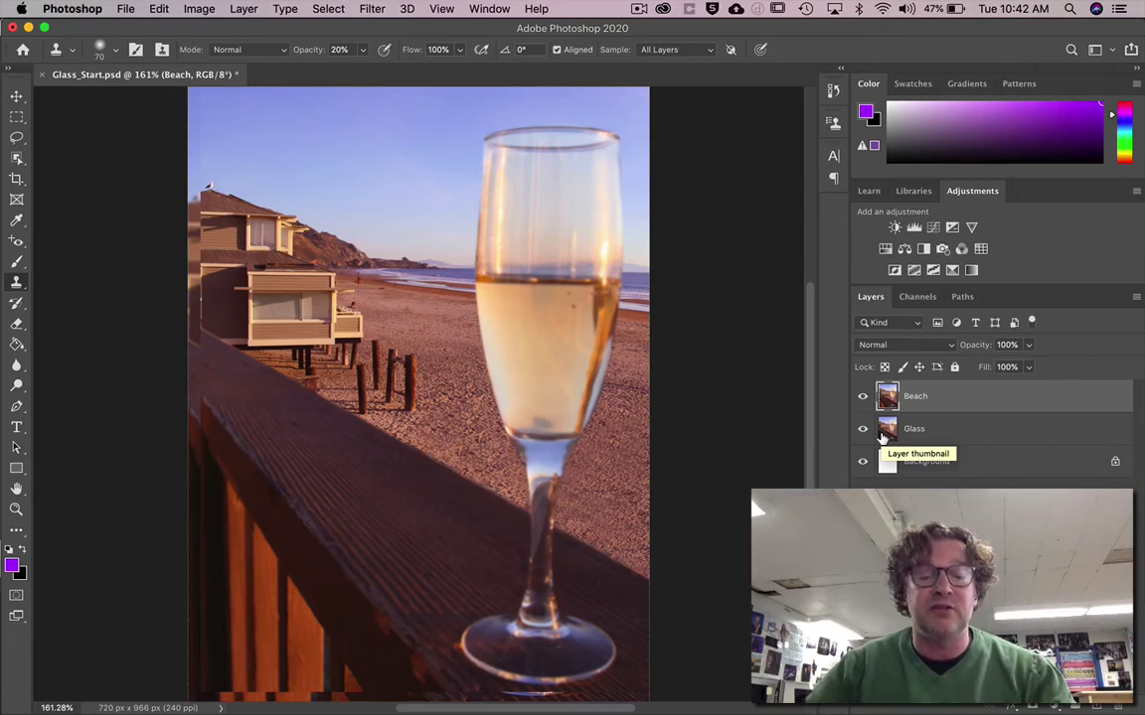
{"action": "key", "text": "super+1"}
{"action": "left_click", "coordinate": [862, 396]}
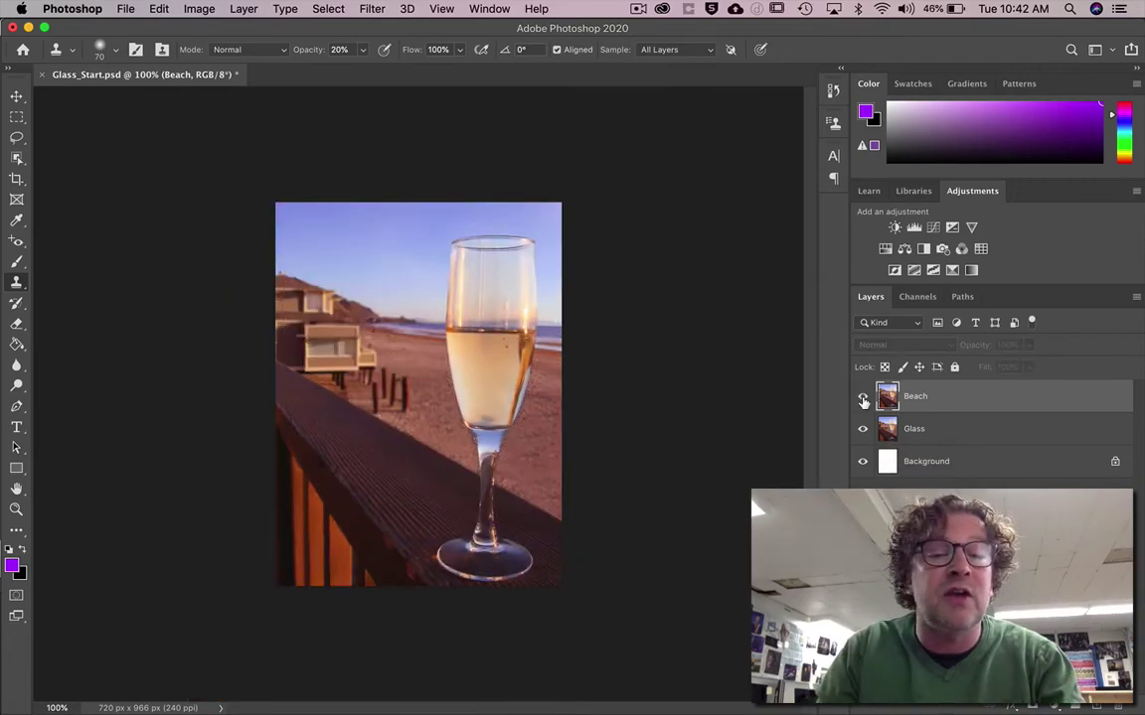
{"action": "left_click", "coordinate": [862, 396]}
{"action": "left_click", "coordinate": [863, 396]}
{"action": "left_click", "coordinate": [862, 395]}
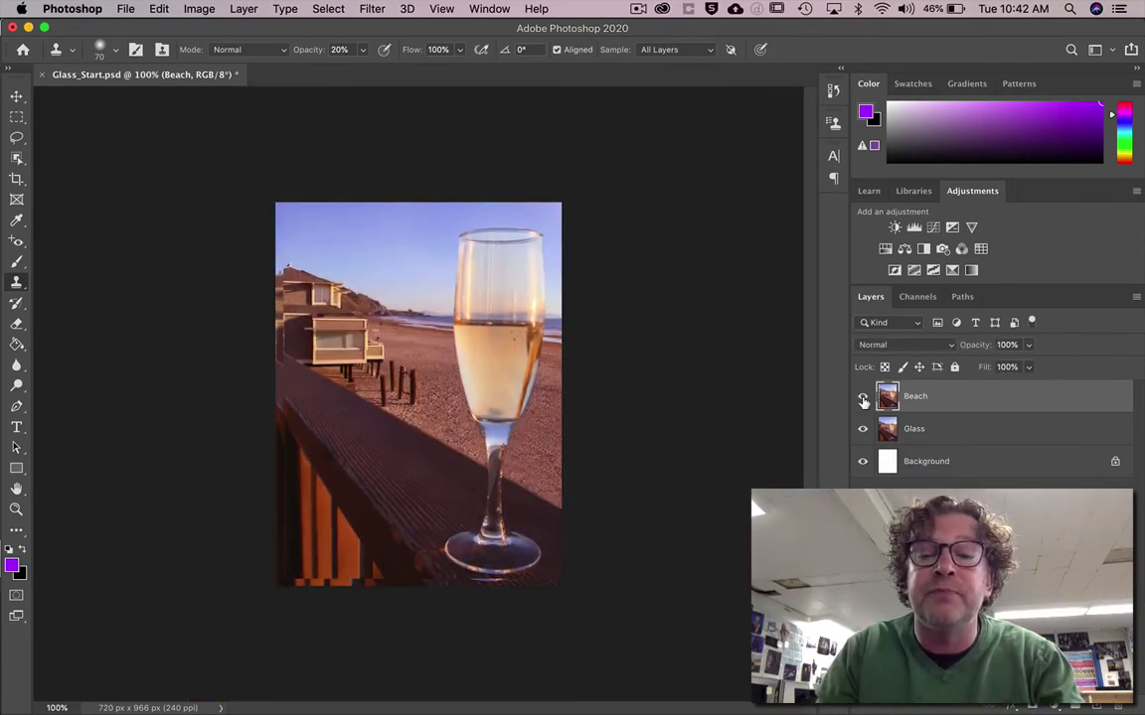
Auto-align the Beach and Glass layers using the Auto projection, without lens correction
{"action": "left_click", "coordinate": [962, 429], "text": "shift"}
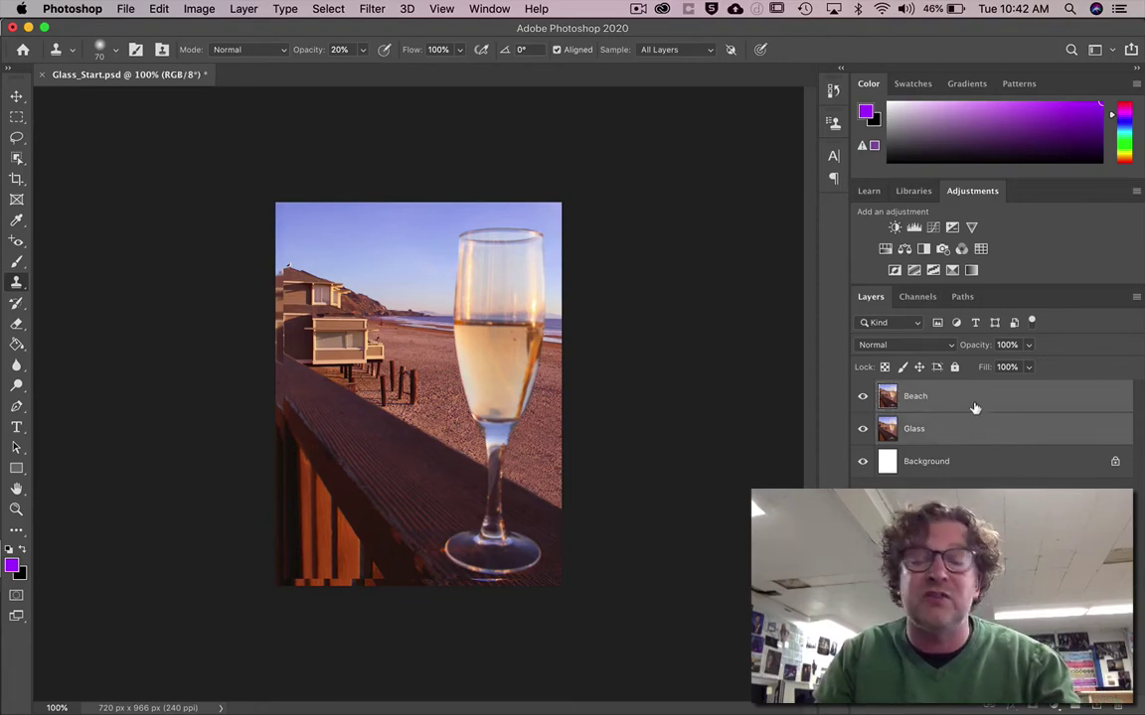
{"action": "left_click", "coordinate": [159, 8]}
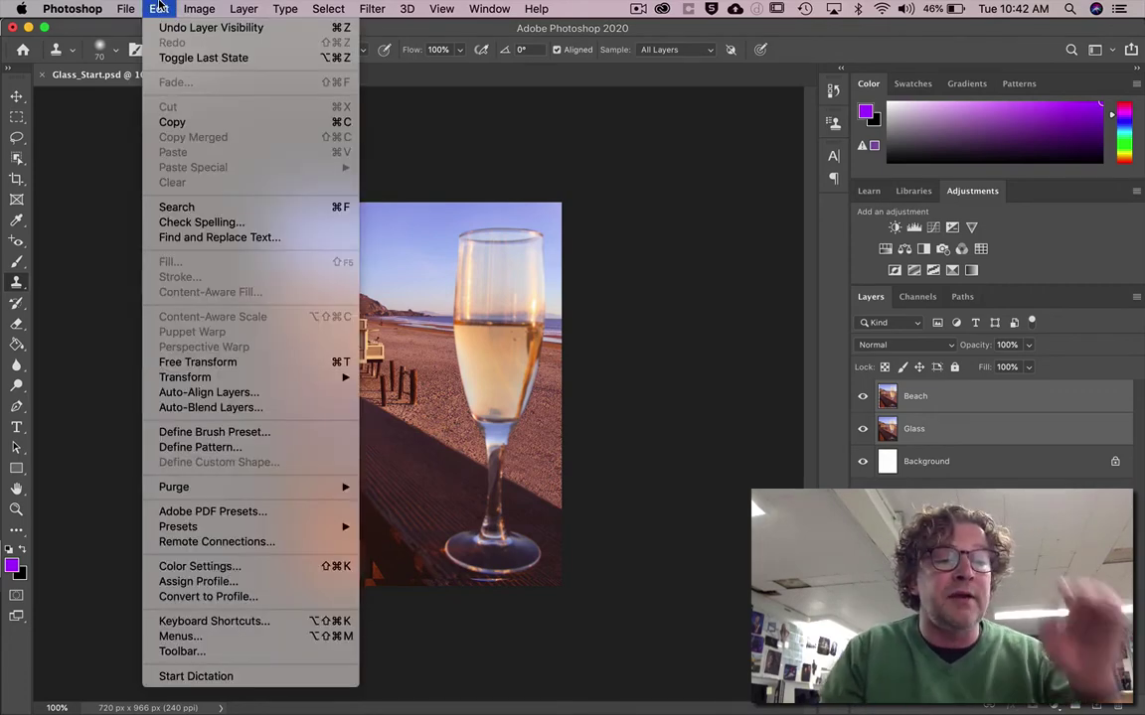
{"action": "left_click", "coordinate": [206, 394]}
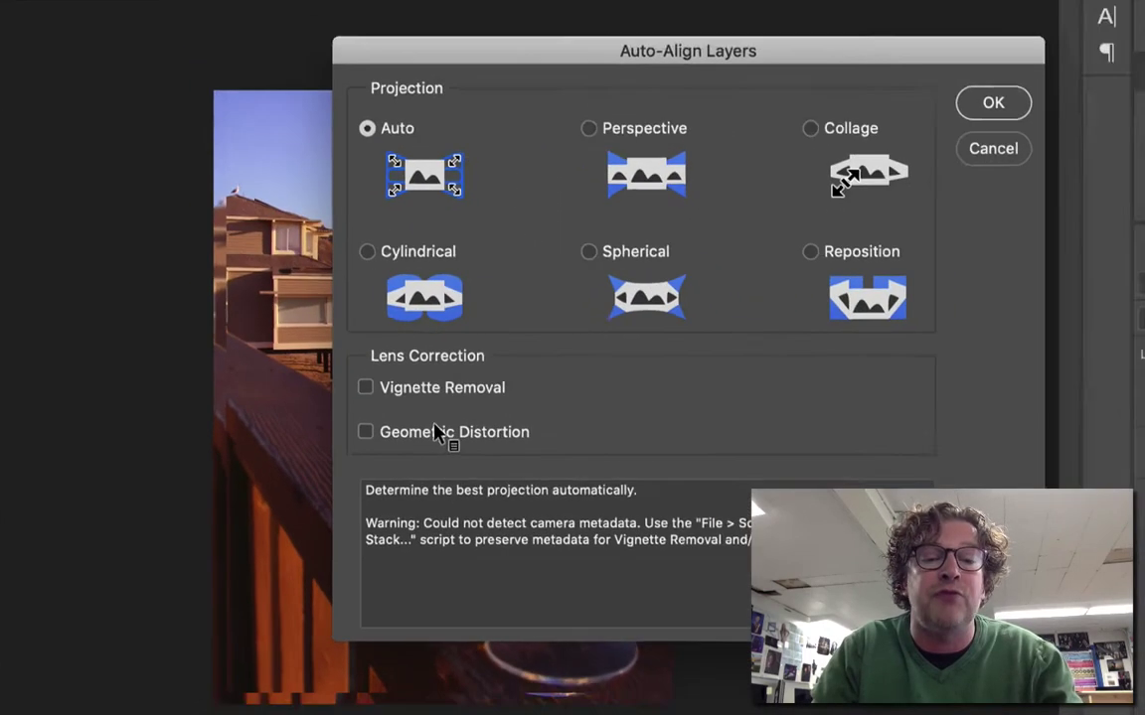
{"action": "left_click", "coordinate": [993, 102]}
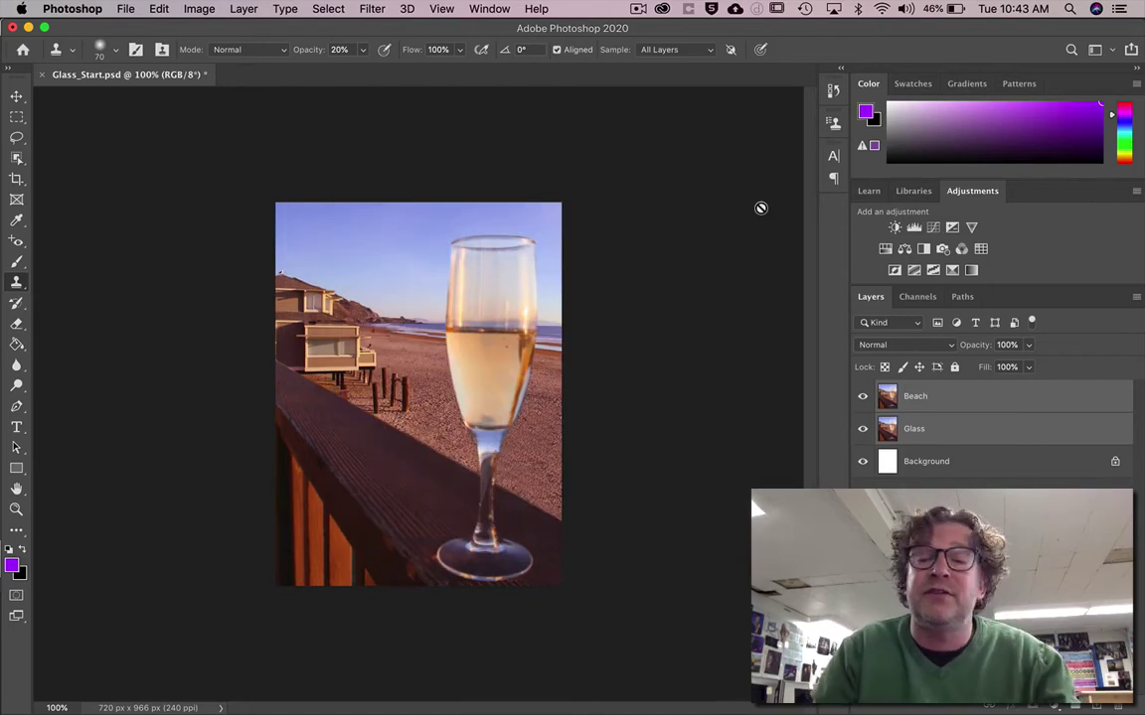
Toggle the Beach layer's visibility to check how well the aligned Beach and Glass layers match
{"action": "left_click", "coordinate": [862, 395]}
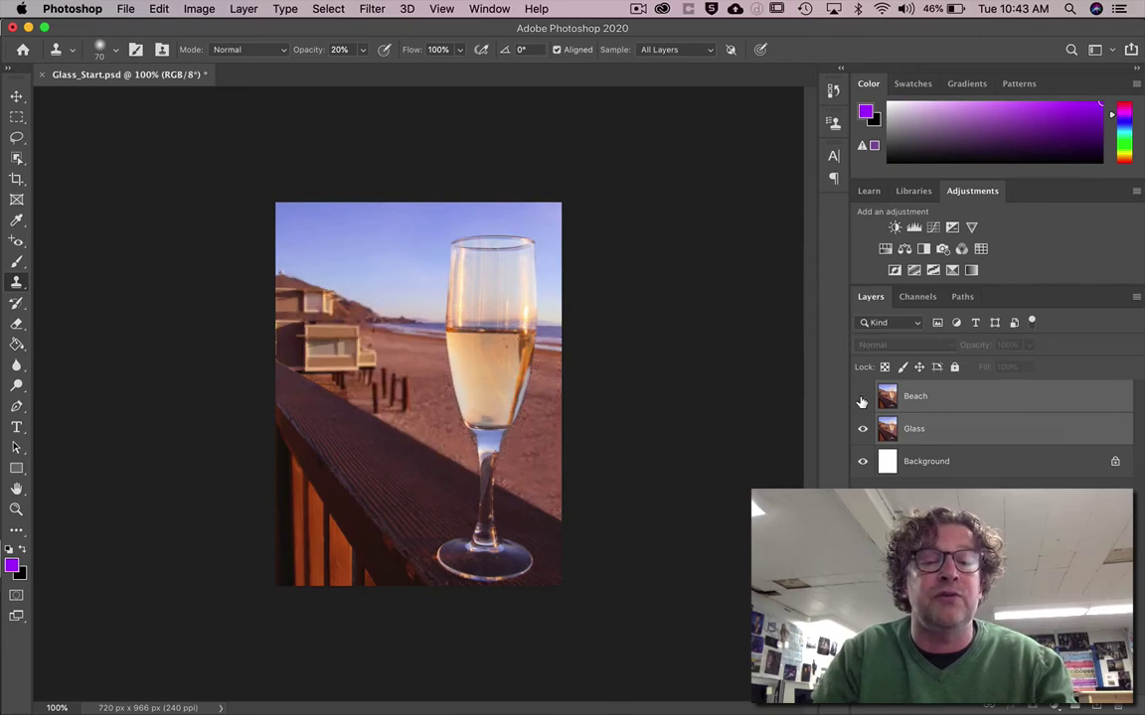
{"action": "left_click", "coordinate": [862, 399]}
{"action": "left_click", "coordinate": [862, 400]}
{"action": "left_click", "coordinate": [862, 400]}
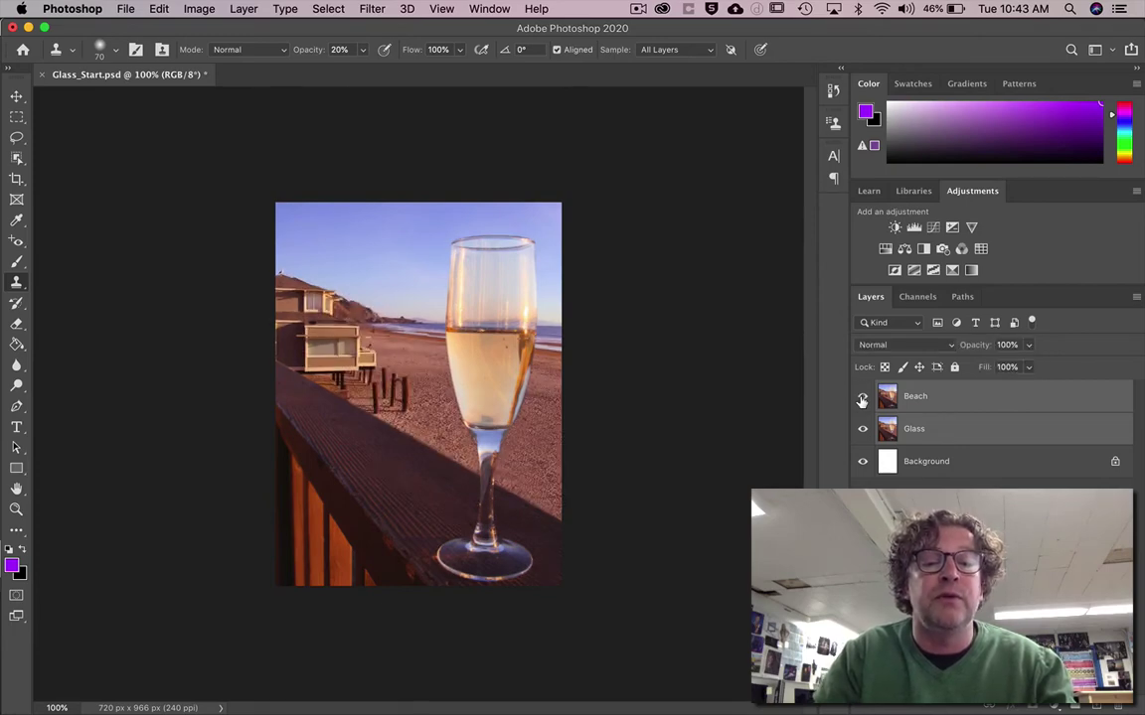
{"action": "left_click", "coordinate": [863, 399]}
{"action": "left_click", "coordinate": [863, 399]}
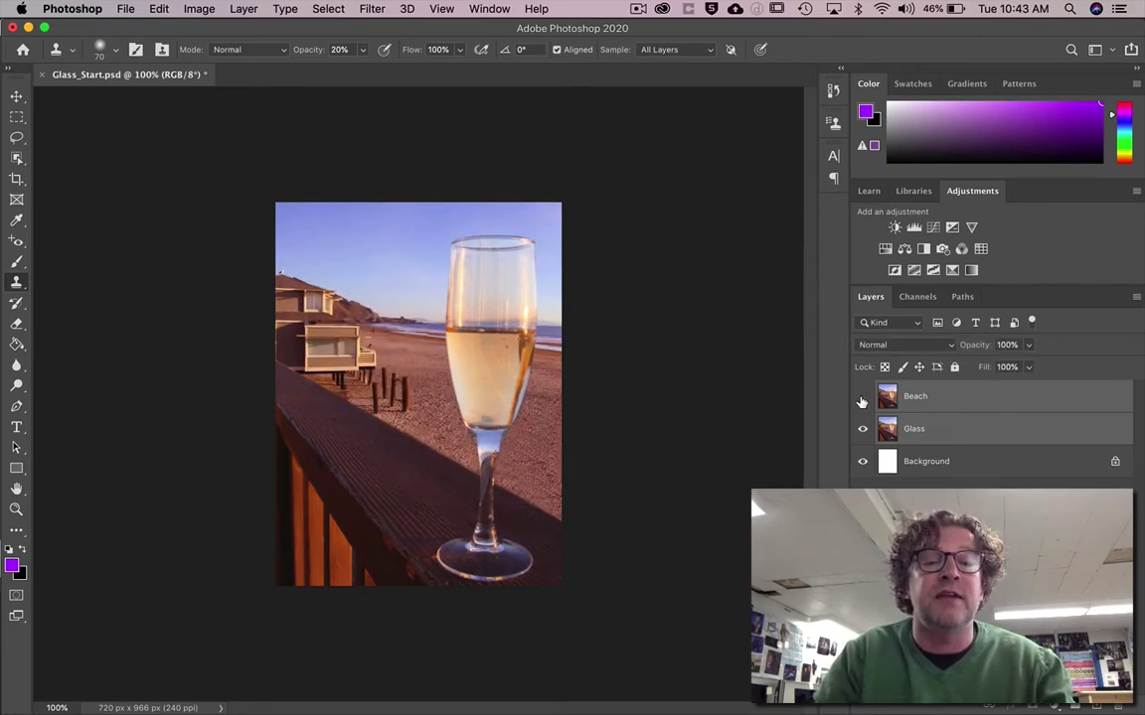
{"action": "left_click", "coordinate": [863, 400]}
{"action": "left_click", "coordinate": [862, 400]}
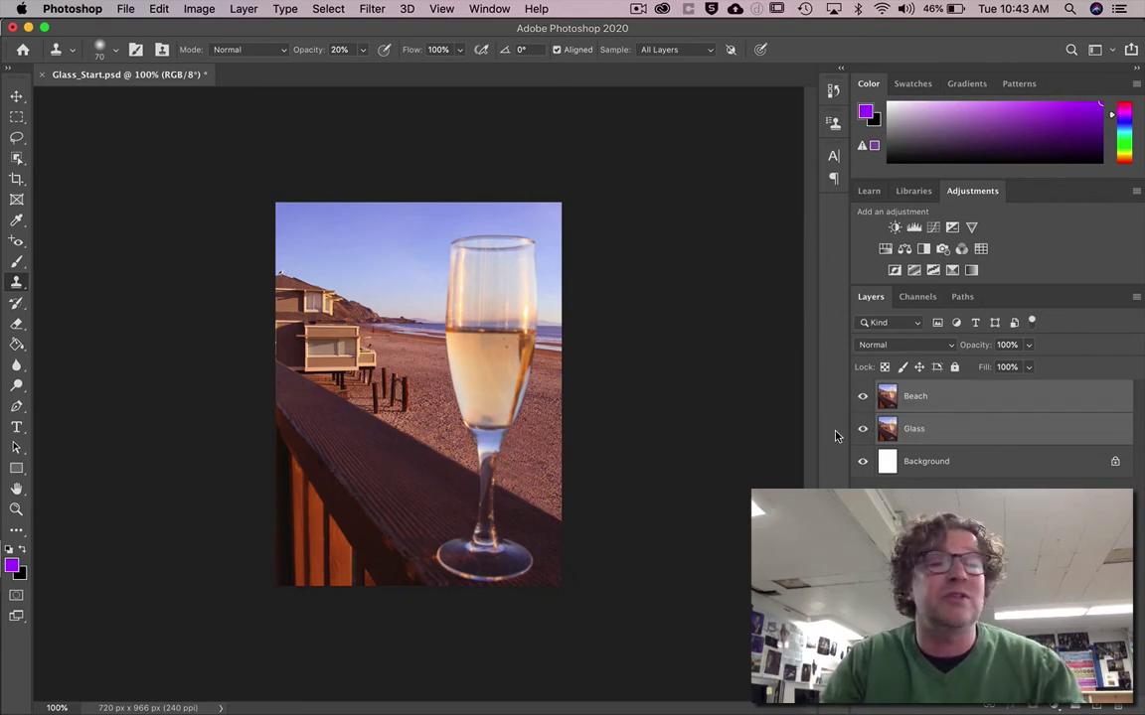
Auto-blend the Beach and Glass layers with the Stack Images method and Seamless Tones and Colors enabled
{"action": "left_click", "coordinate": [159, 8]}
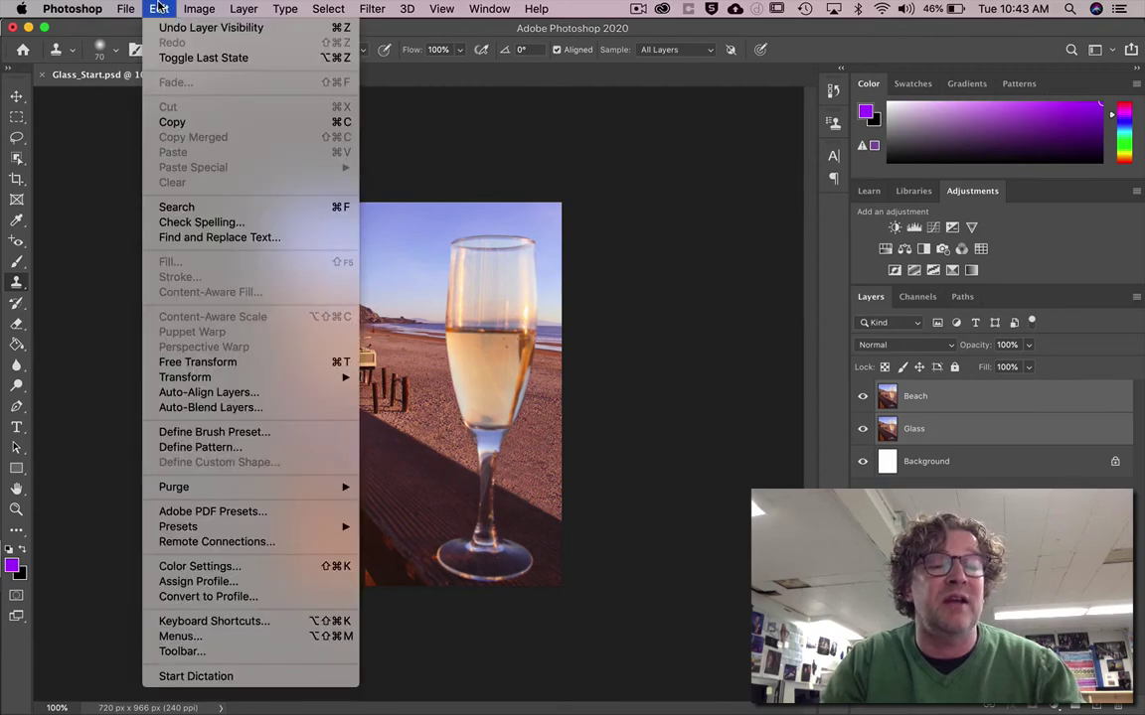
{"action": "left_click", "coordinate": [221, 408]}
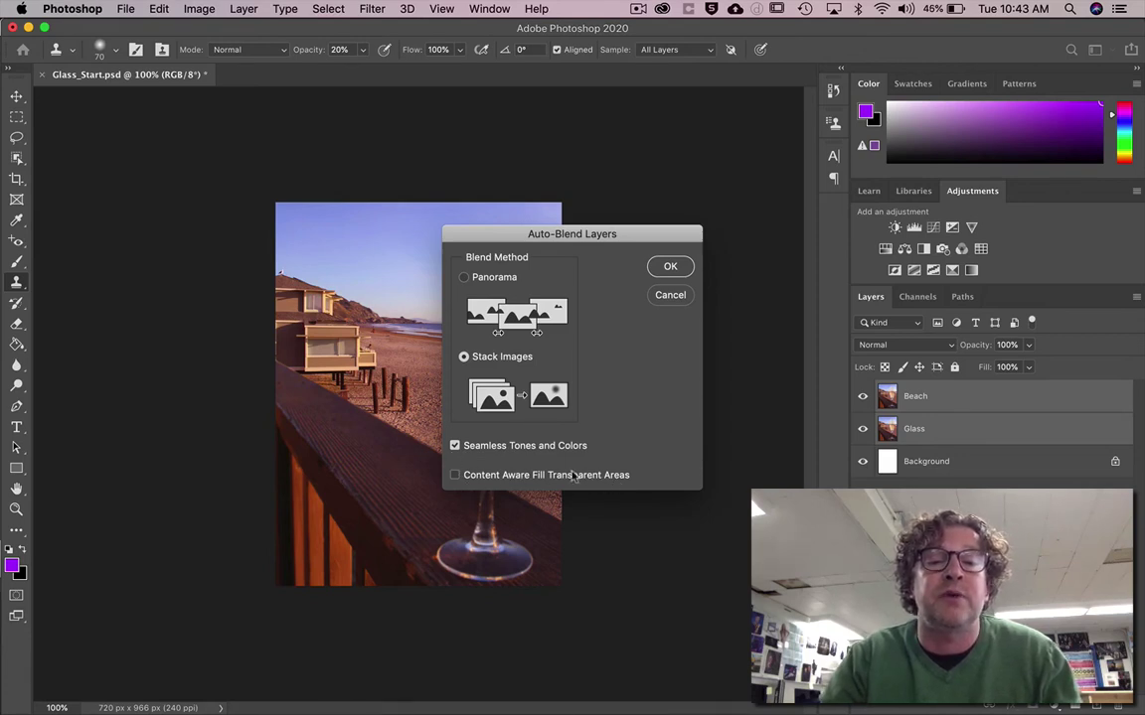
{"action": "left_click", "coordinate": [658, 270]}
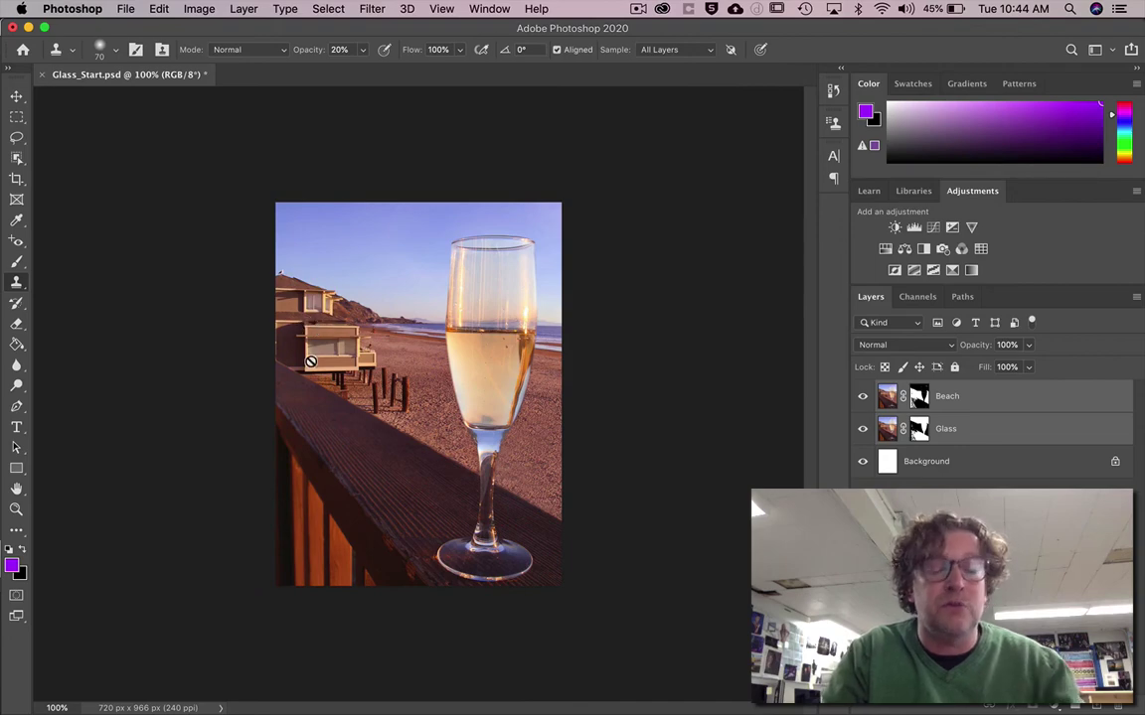
Switch to the Move tool and briefly hide the Beach layer to inspect what the Glass layer's mask contributes
{"action": "key", "text": "v"}
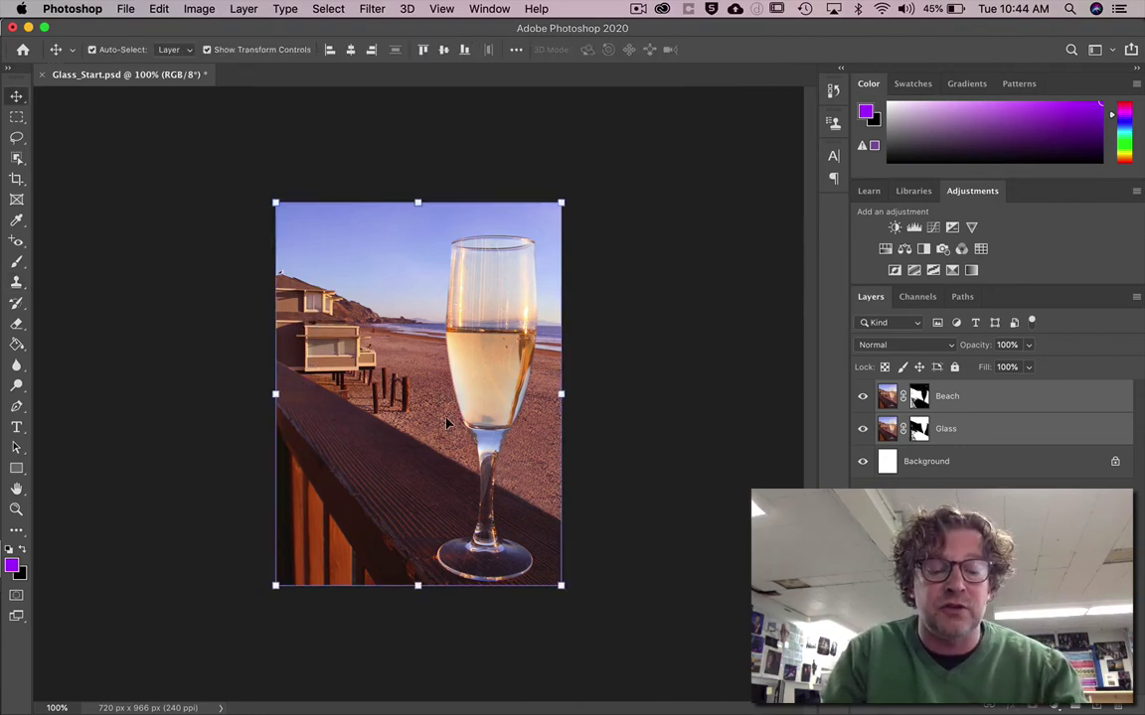
{"action": "scroll", "coordinate": [447, 423], "scroll_direction": "up", "scroll_amount": 3}
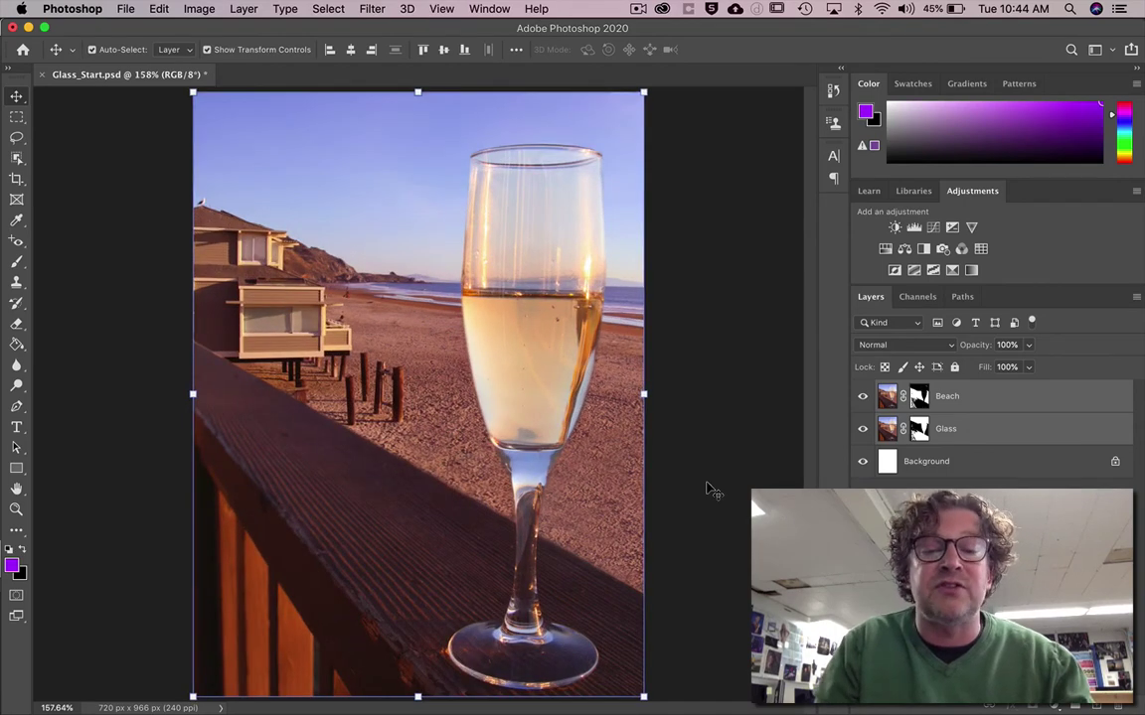
{"action": "left_click", "coordinate": [863, 398]}
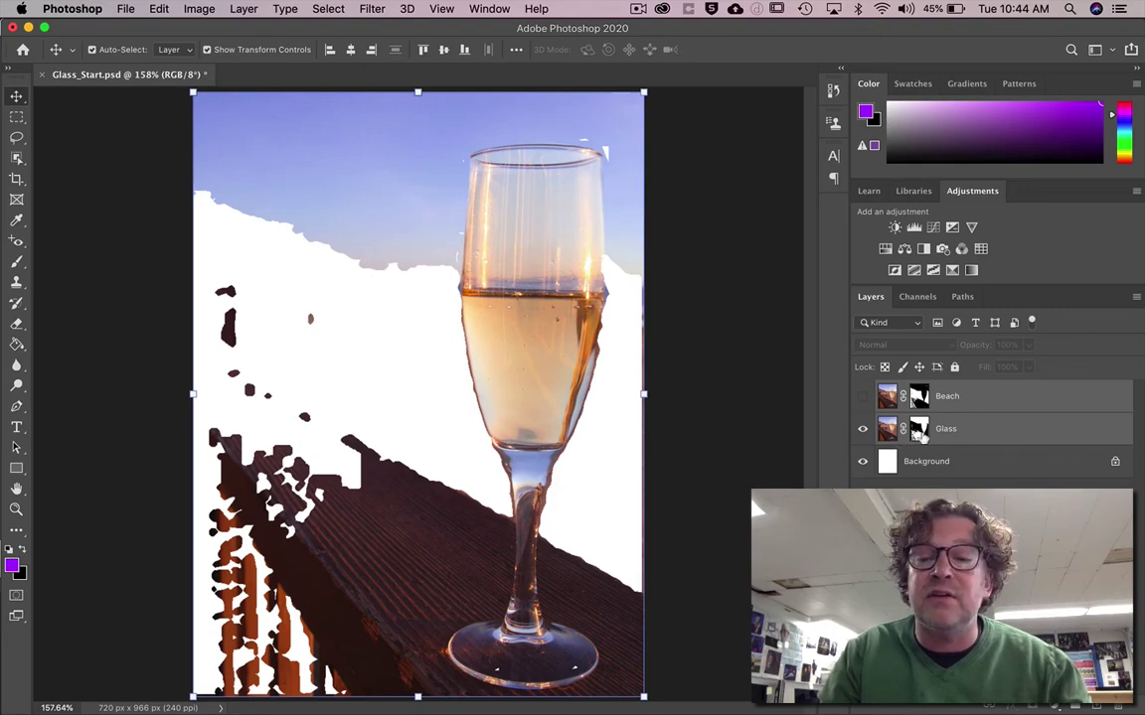
{"action": "left_click", "coordinate": [862, 398]}
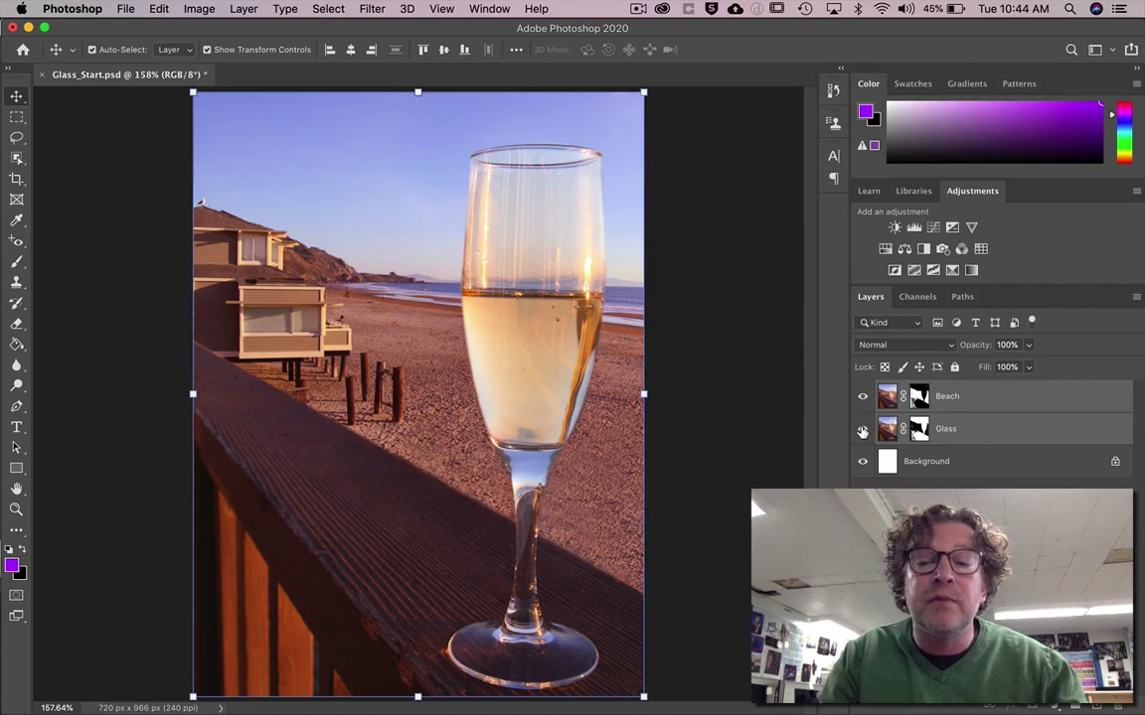